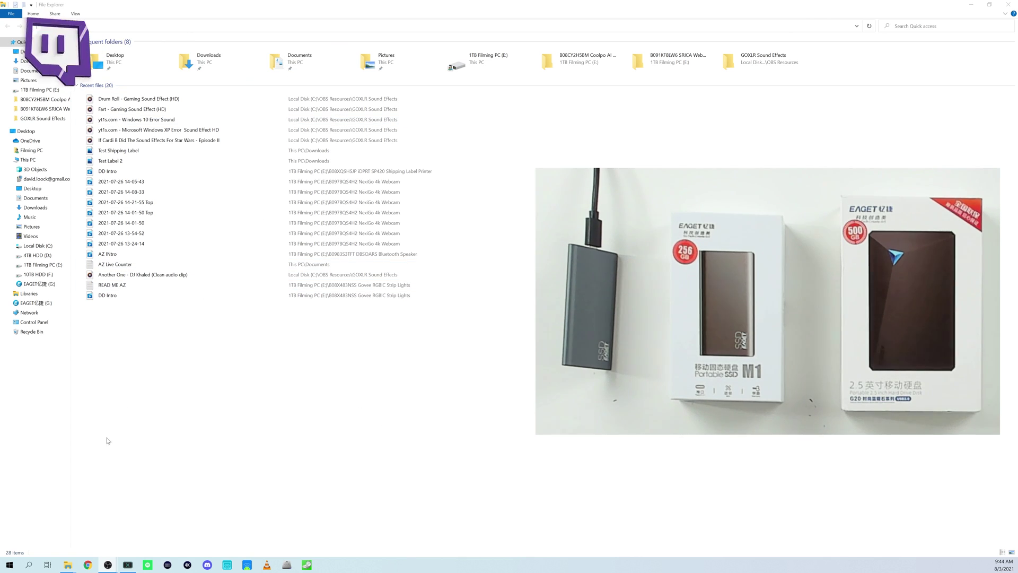
Locate the EAGET亿捷 (G:) external drive under This PC in the navigation pane
{"action": "mouse_move", "coordinate": [69, 566]}
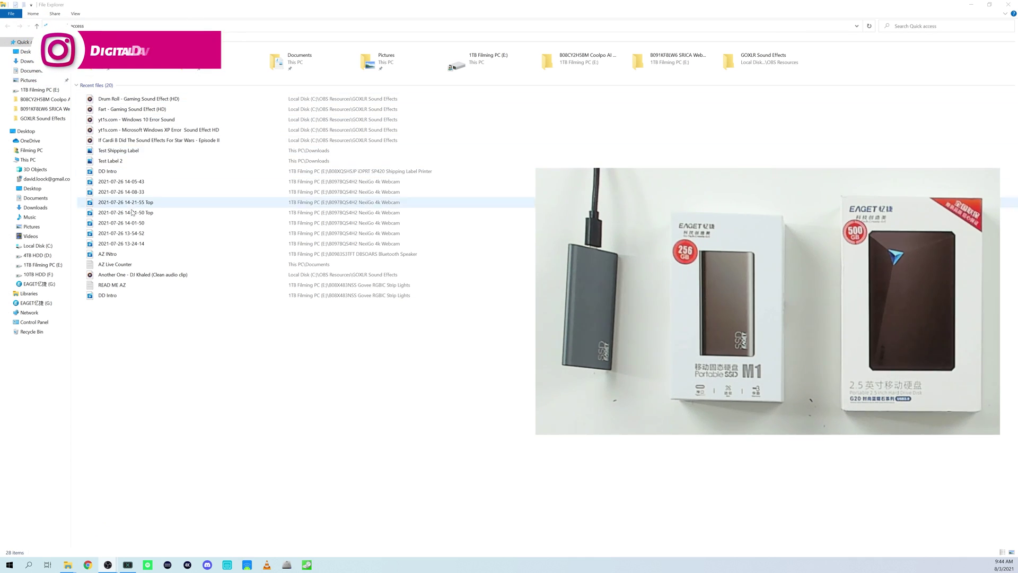
{"action": "left_click", "coordinate": [36, 285]}
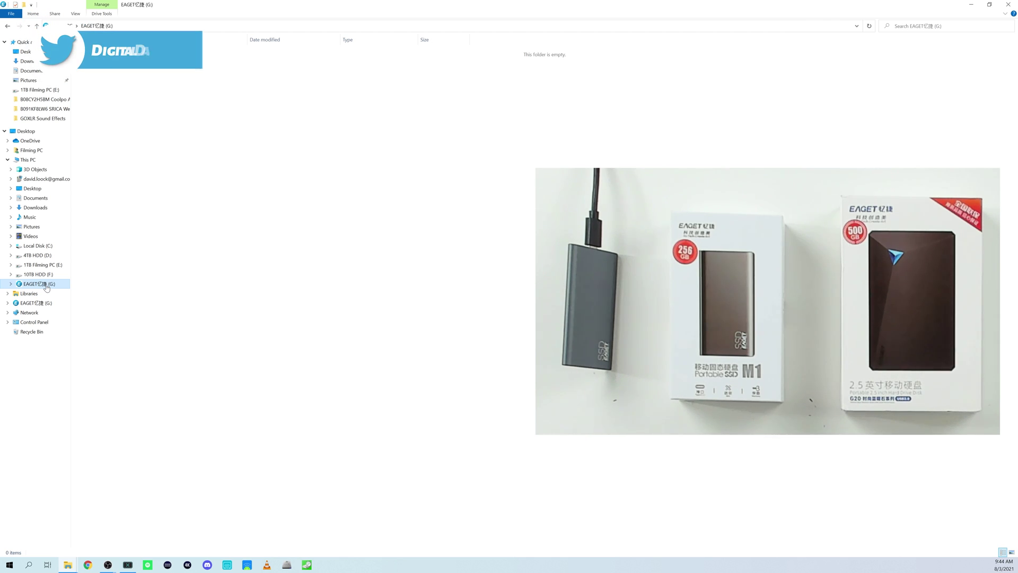
{"action": "right_click", "coordinate": [47, 286]}
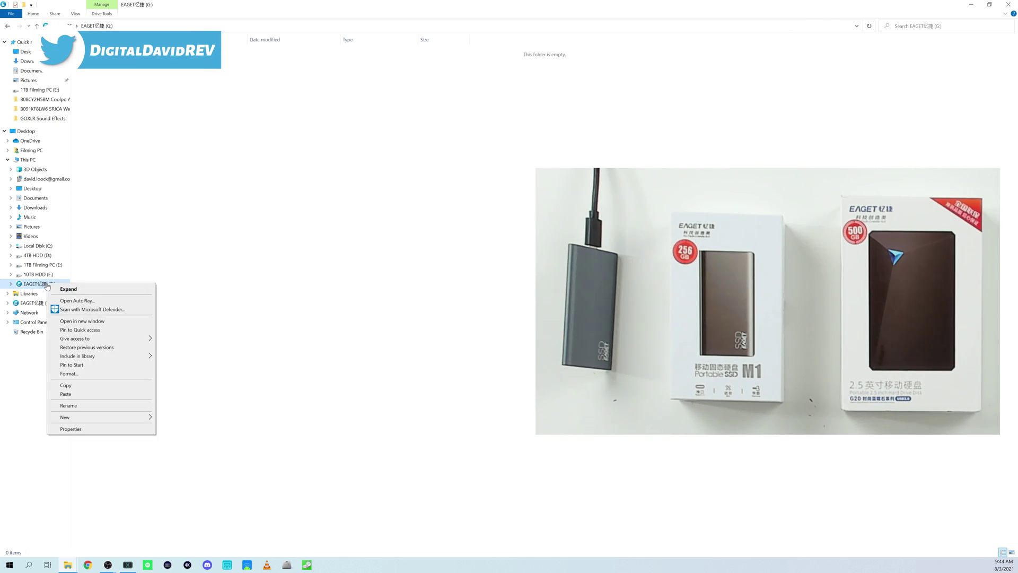
{"action": "left_click", "coordinate": [73, 430]}
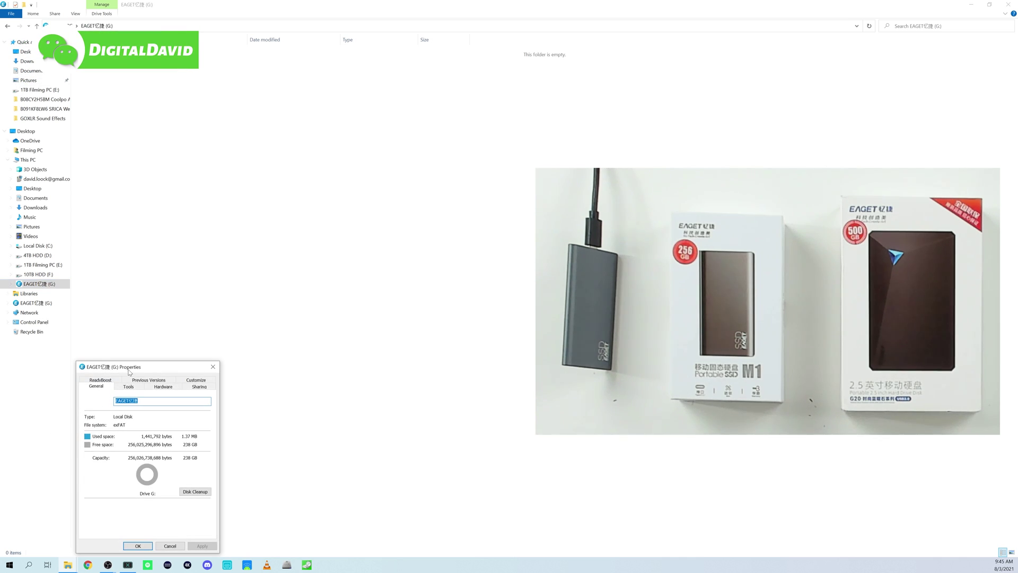
{"action": "left_click_drag", "start_coordinate": [156, 371], "coordinate": [334, 175]}
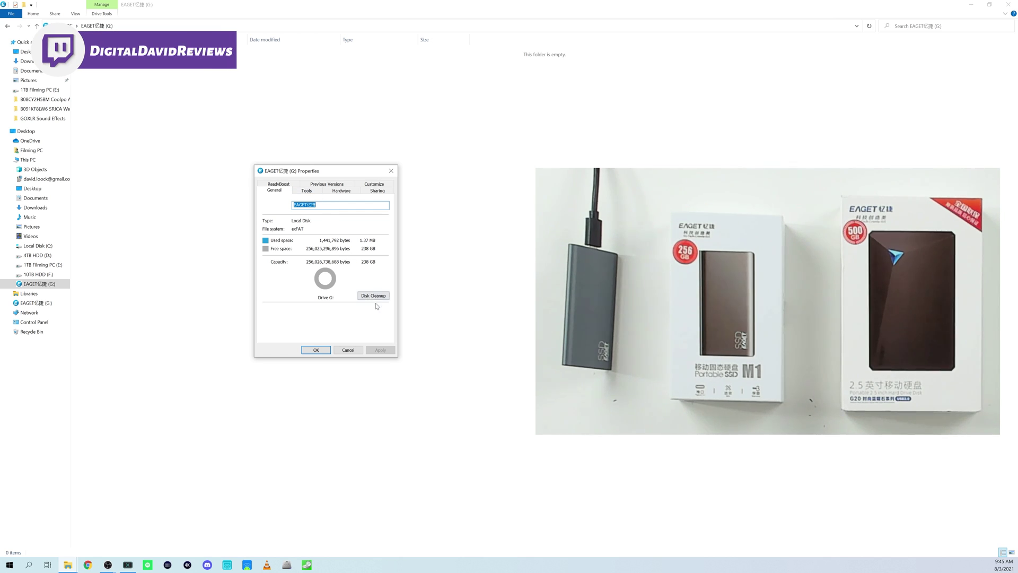
{"action": "left_click", "coordinate": [313, 193]}
{"action": "left_click", "coordinate": [338, 191]}
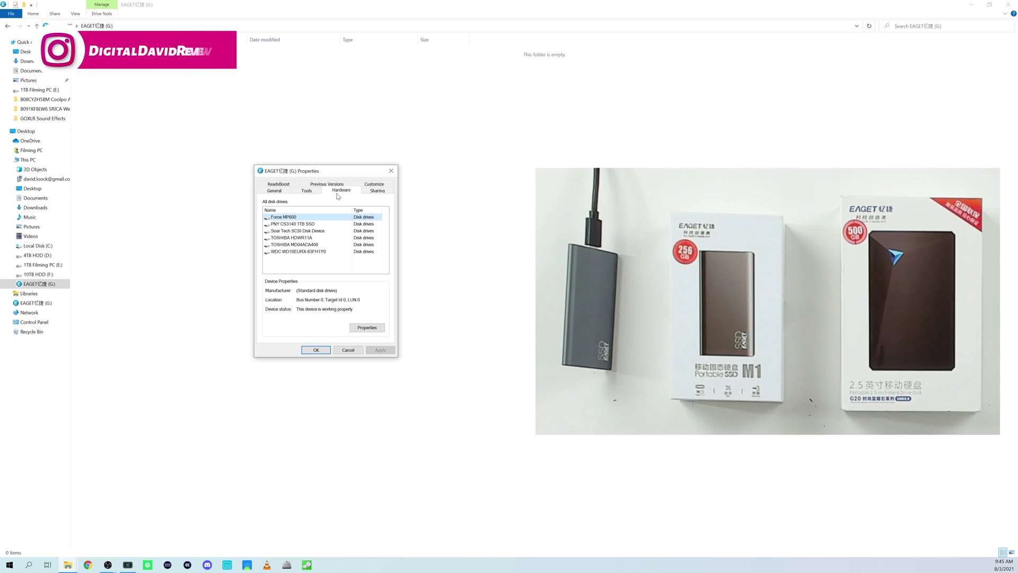
{"action": "left_click", "coordinate": [376, 192]}
{"action": "left_click", "coordinate": [379, 184]}
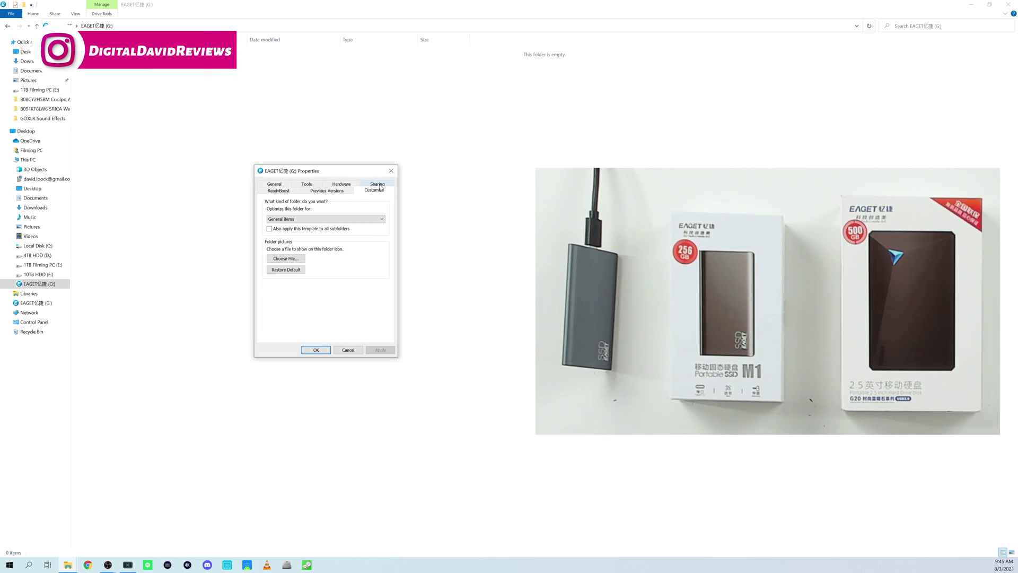
{"action": "left_click", "coordinate": [344, 190]}
{"action": "left_click", "coordinate": [308, 191]}
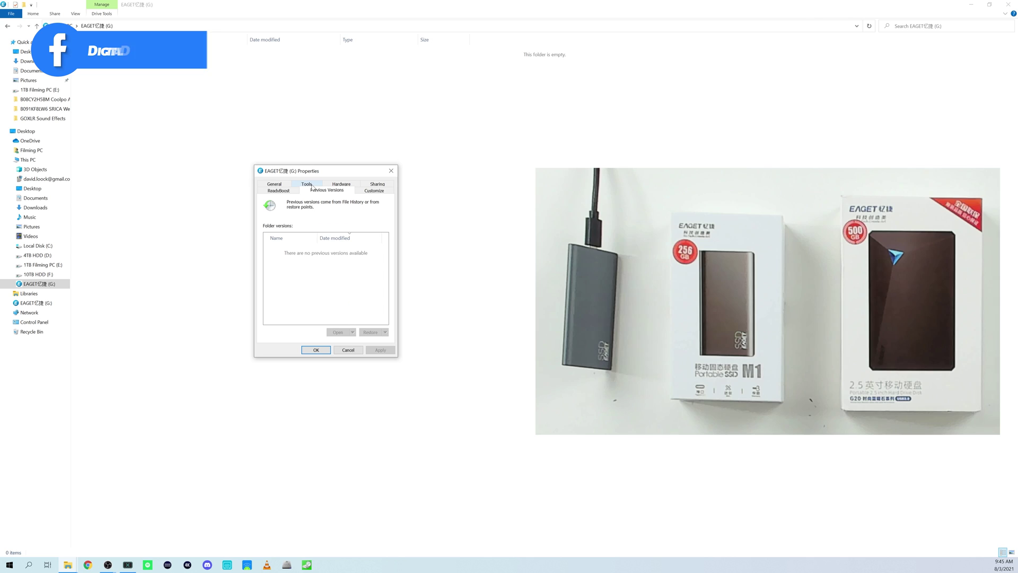
{"action": "left_click", "coordinate": [275, 189]}
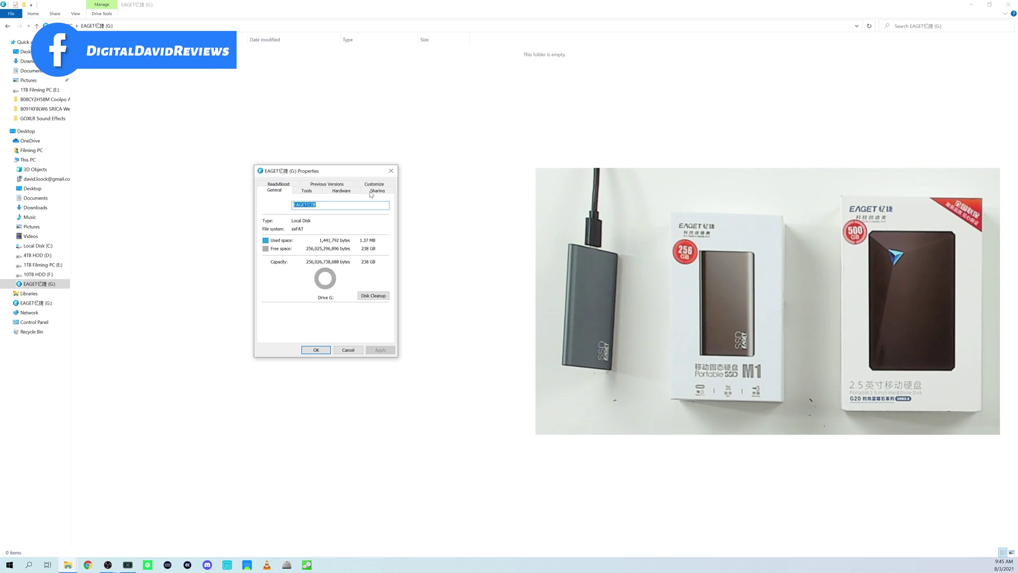
{"action": "left_click", "coordinate": [391, 172]}
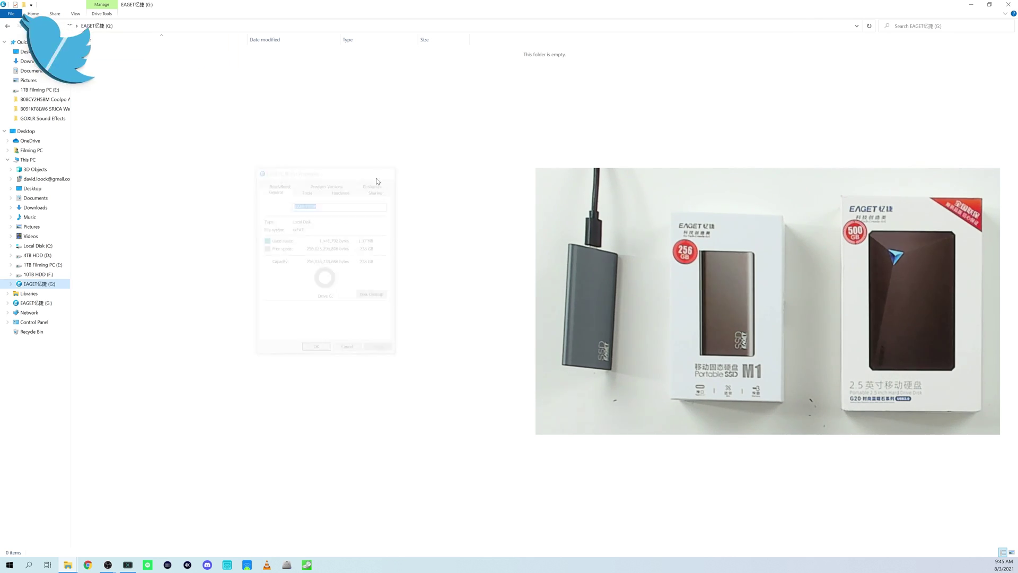
Set up the EAGET (G:) Format dialog: 238 GB capacity, exFAT, 128-kilobyte allocation units, Quick Format
{"action": "right_click", "coordinate": [48, 284]}
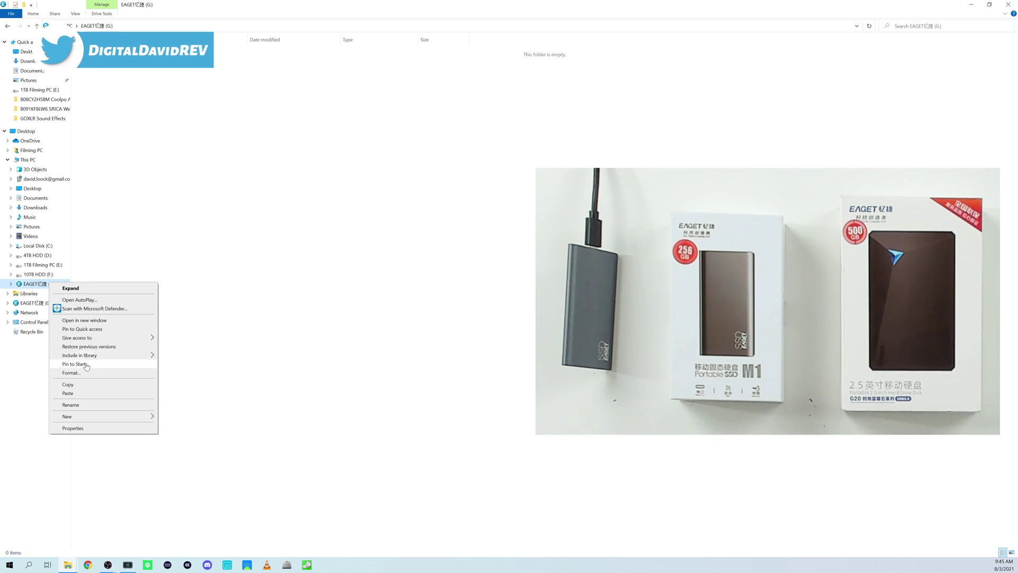
{"action": "left_click", "coordinate": [71, 373]}
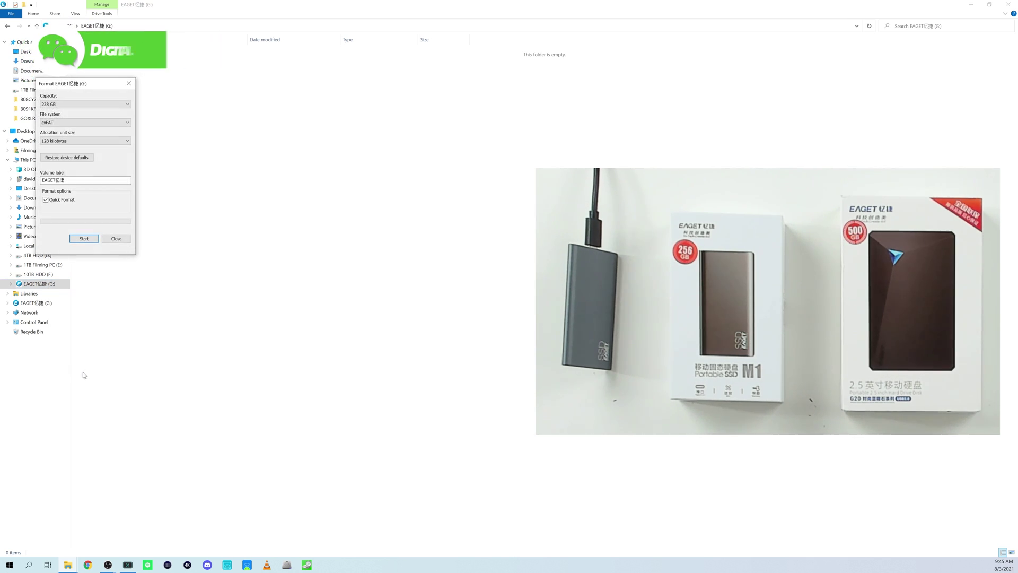
{"action": "left_click_drag", "start_coordinate": [94, 83], "coordinate": [332, 190]}
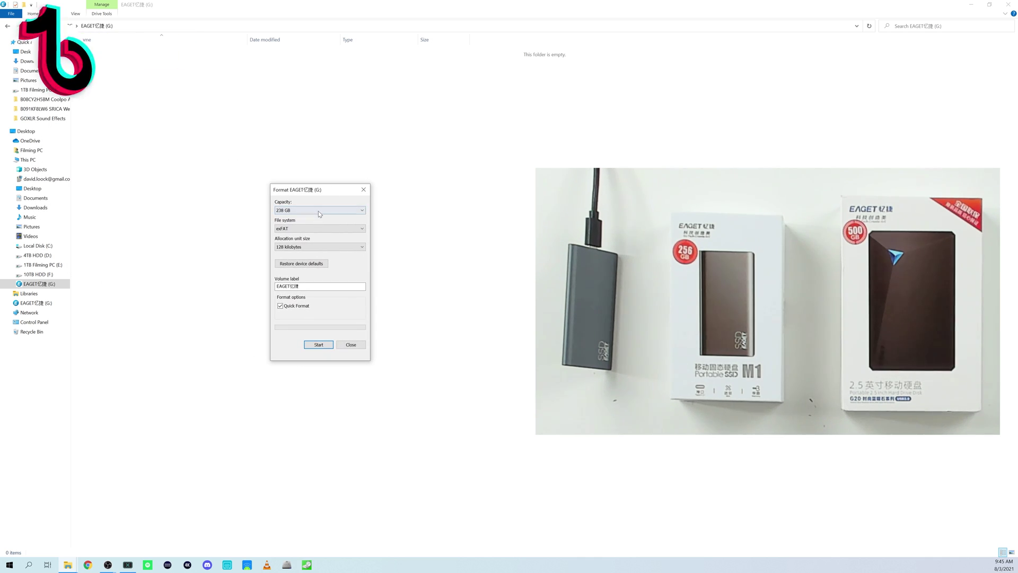
{"action": "left_click", "coordinate": [320, 210]}
{"action": "left_click", "coordinate": [320, 214]}
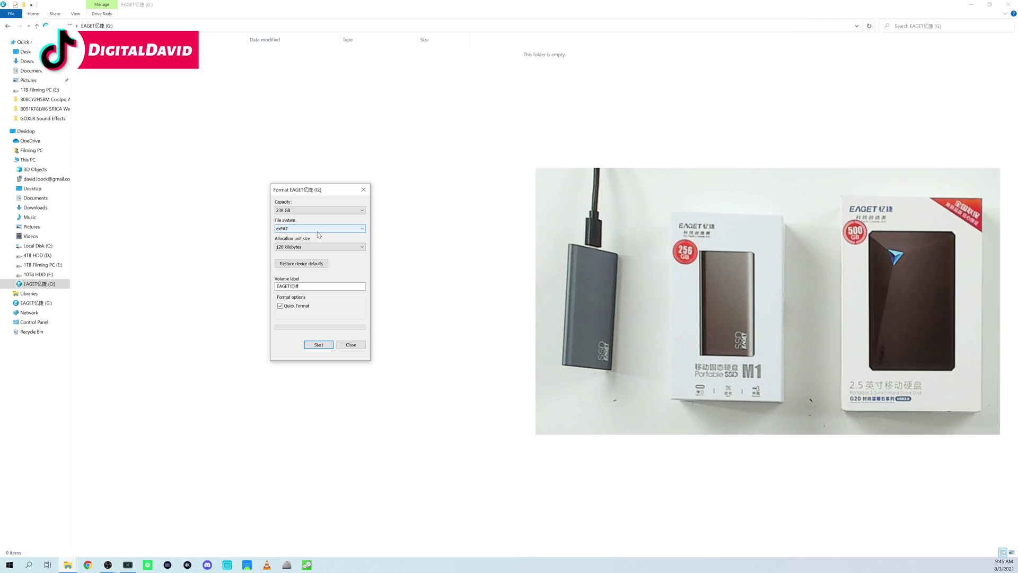
{"action": "left_click", "coordinate": [319, 229]}
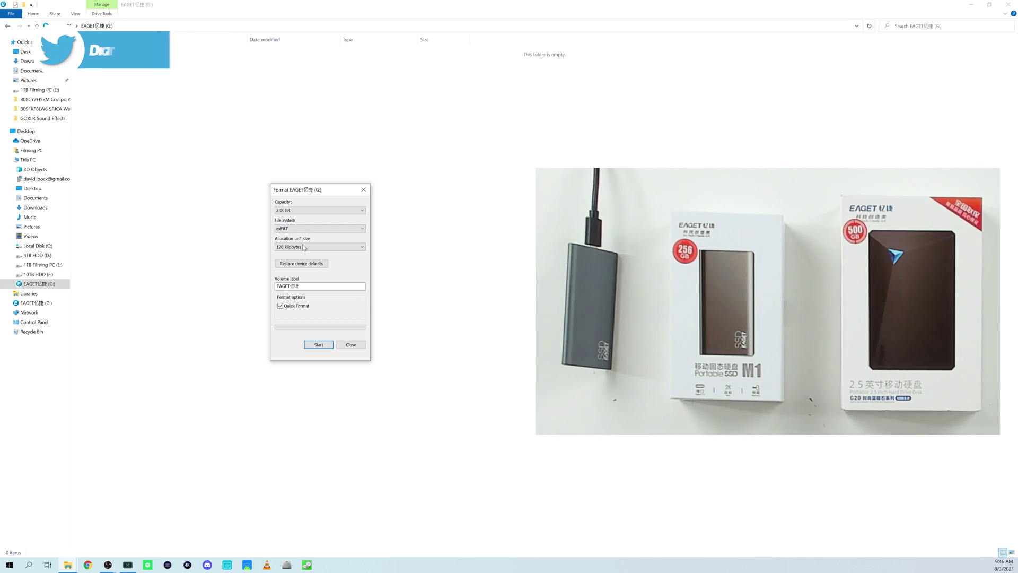
{"action": "left_click", "coordinate": [309, 247]}
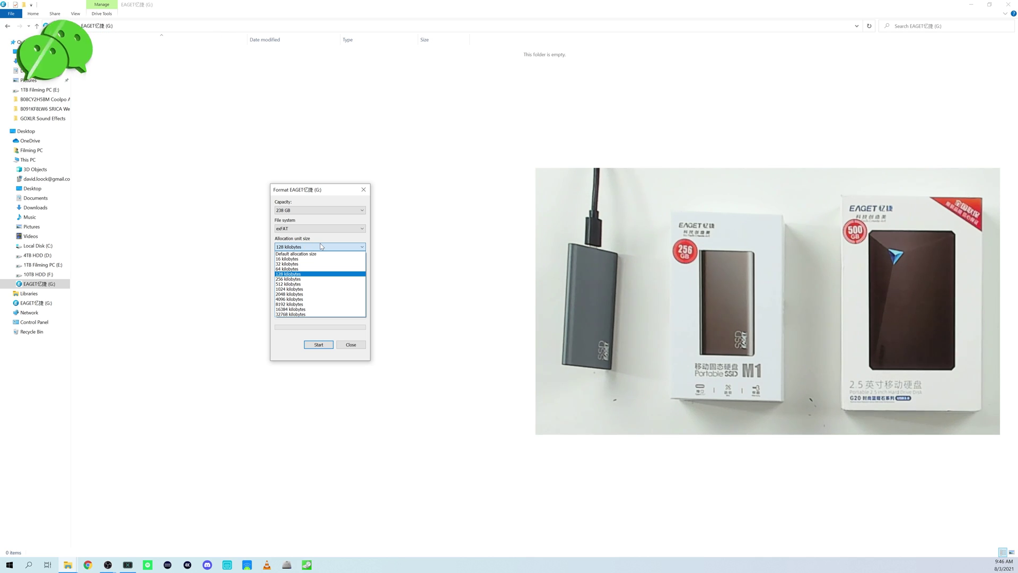
{"action": "left_click", "coordinate": [280, 248]}
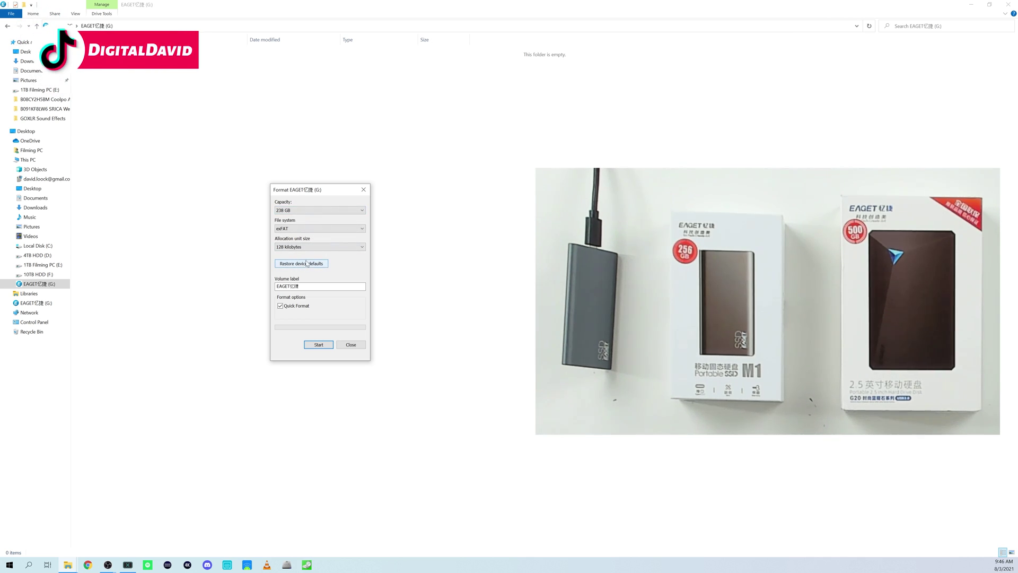
{"action": "double_click", "coordinate": [310, 285]}
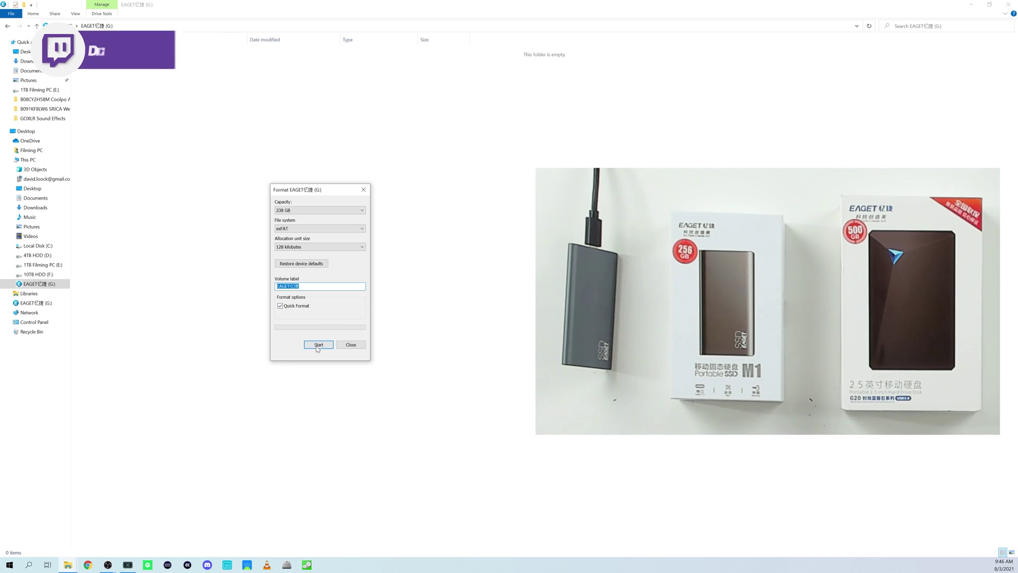
Start the exFAT quick format, confirm the erase warning, and dismiss Format Complete
{"action": "left_click", "coordinate": [318, 346]}
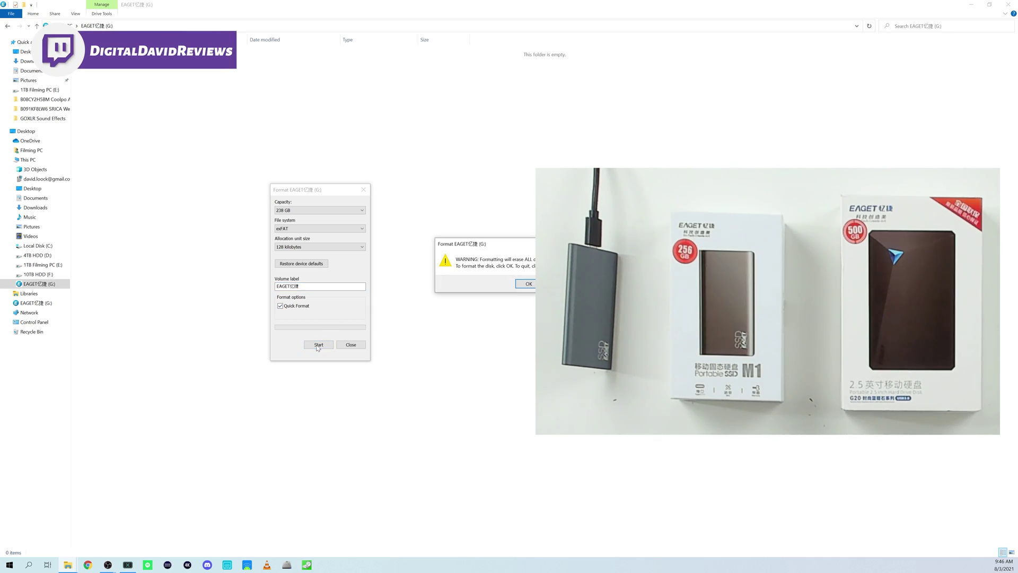
{"action": "left_click_drag", "start_coordinate": [516, 245], "coordinate": [252, 267]}
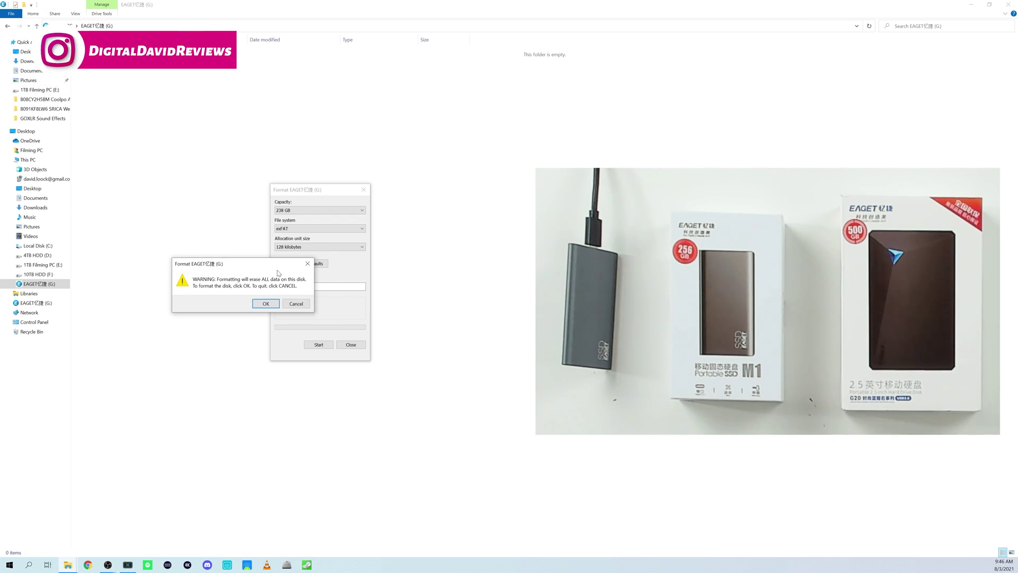
{"action": "left_click", "coordinate": [265, 303]}
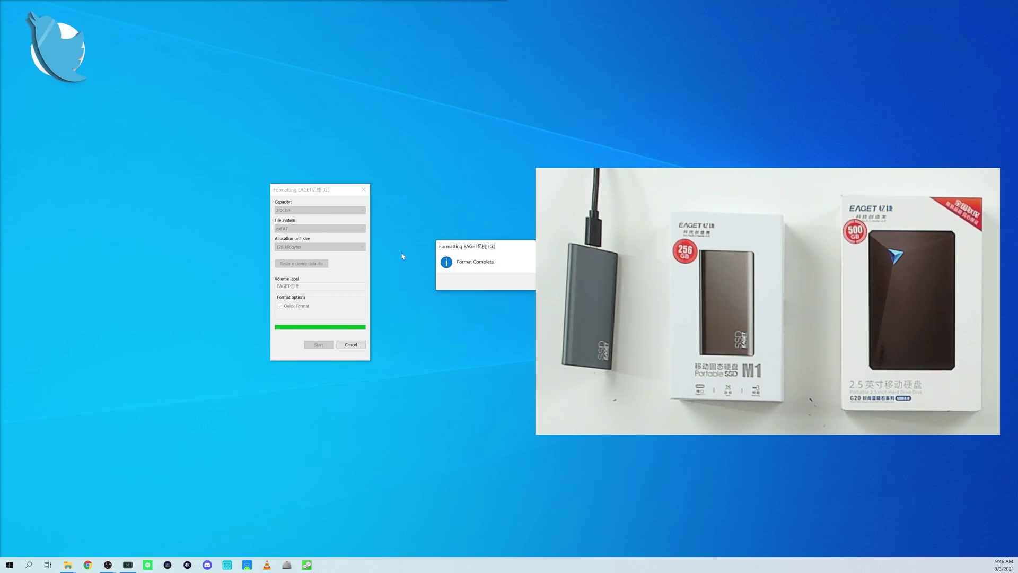
{"action": "left_click_drag", "start_coordinate": [474, 249], "coordinate": [377, 262]}
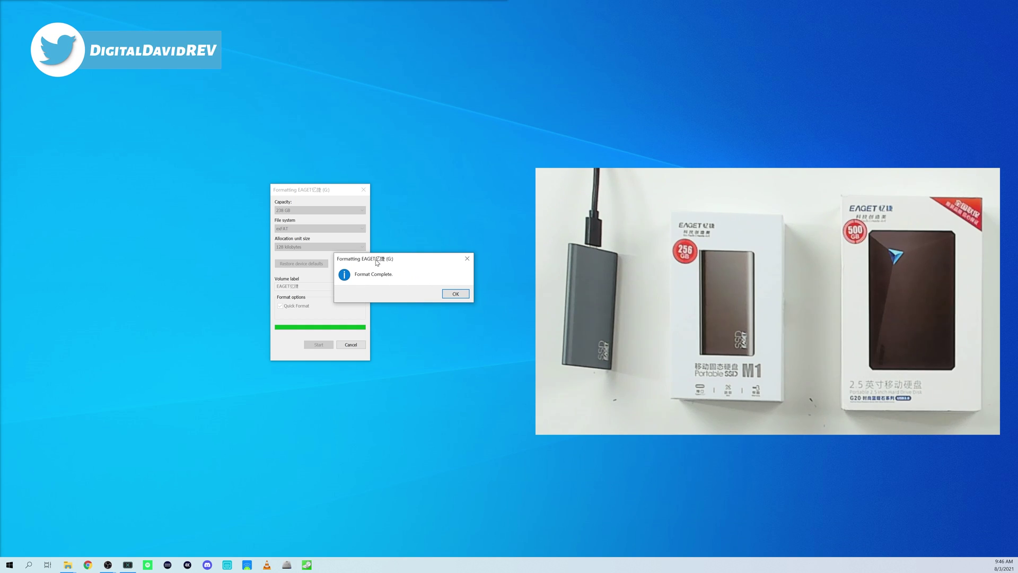
{"action": "left_click", "coordinate": [456, 296]}
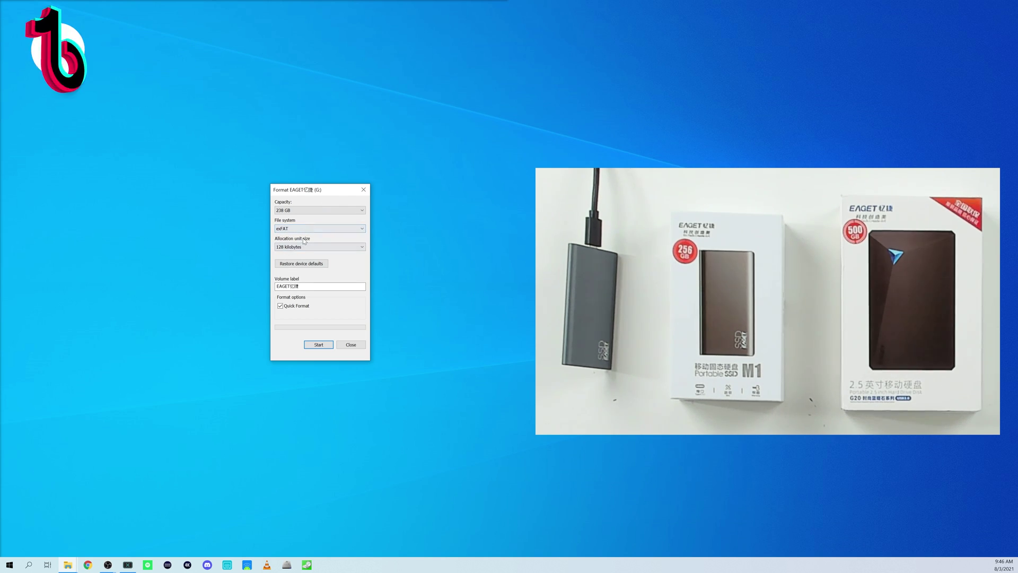
Reformat the EAGET drive as NTFS with 4096-byte allocation units, confirming the warning and completion
{"action": "left_click", "coordinate": [306, 229]}
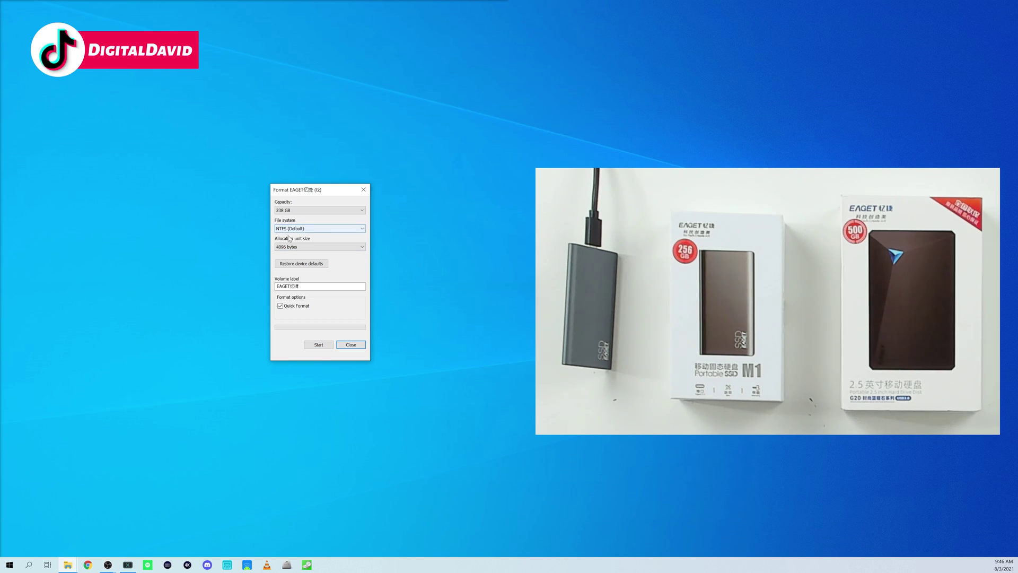
{"action": "left_click", "coordinate": [304, 247]}
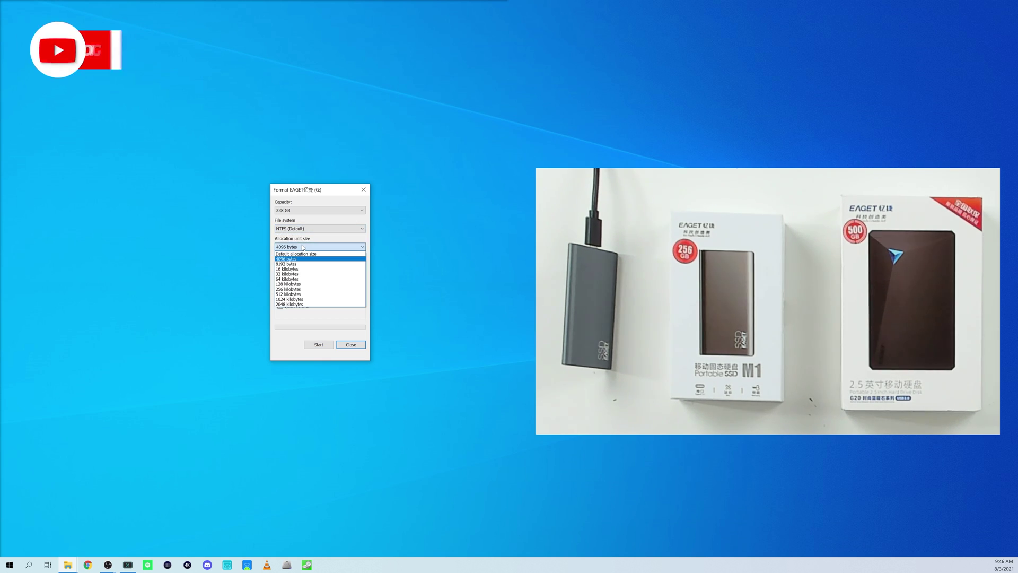
{"action": "left_click", "coordinate": [310, 247]}
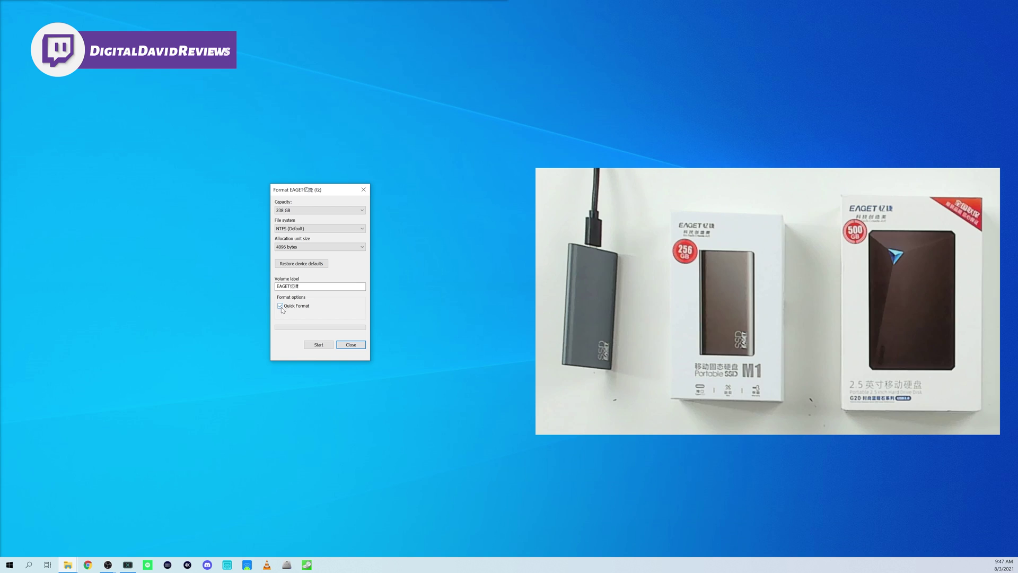
{"action": "left_click", "coordinate": [326, 346]}
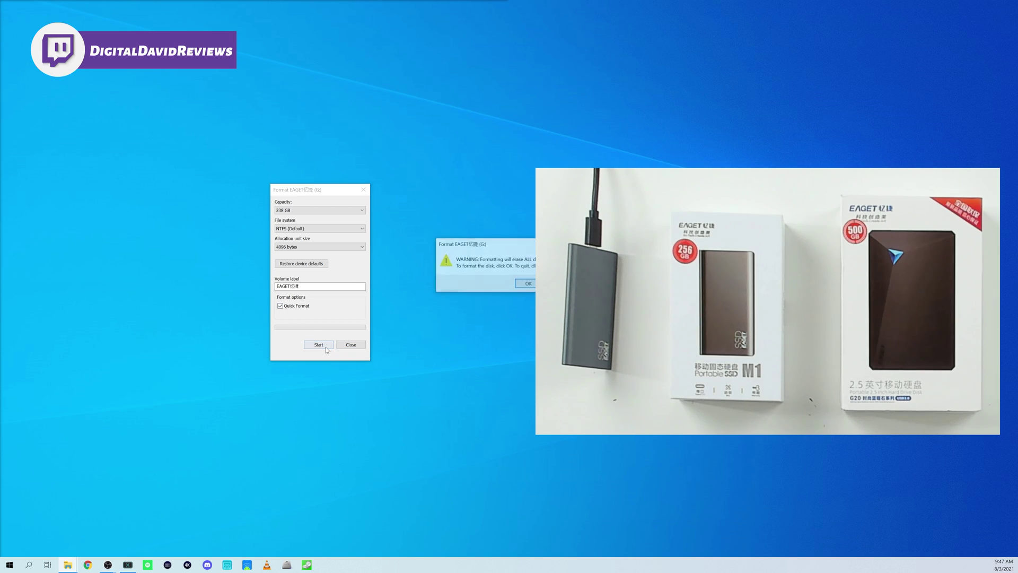
{"action": "left_click", "coordinate": [526, 285]}
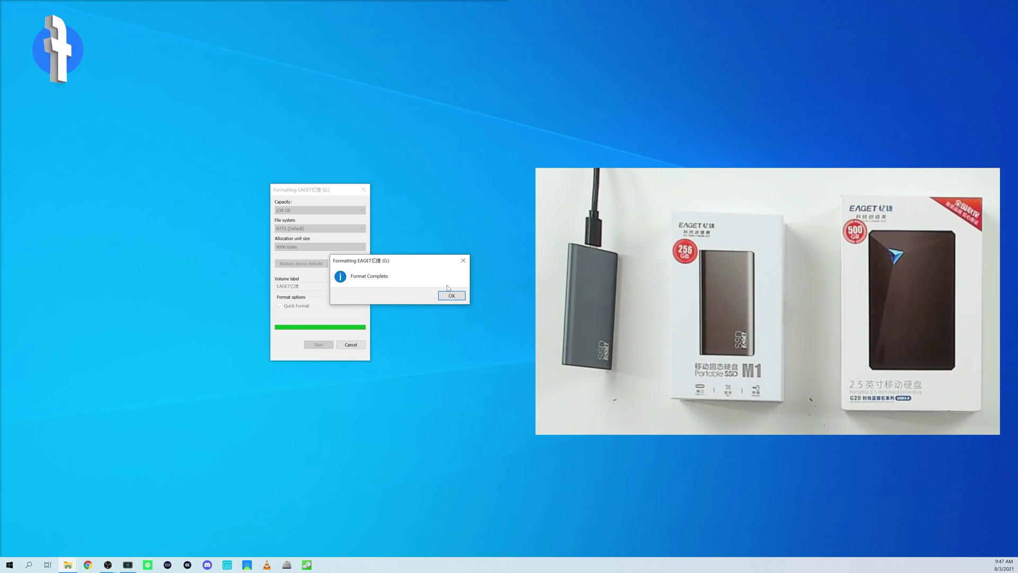
{"action": "left_click", "coordinate": [462, 297]}
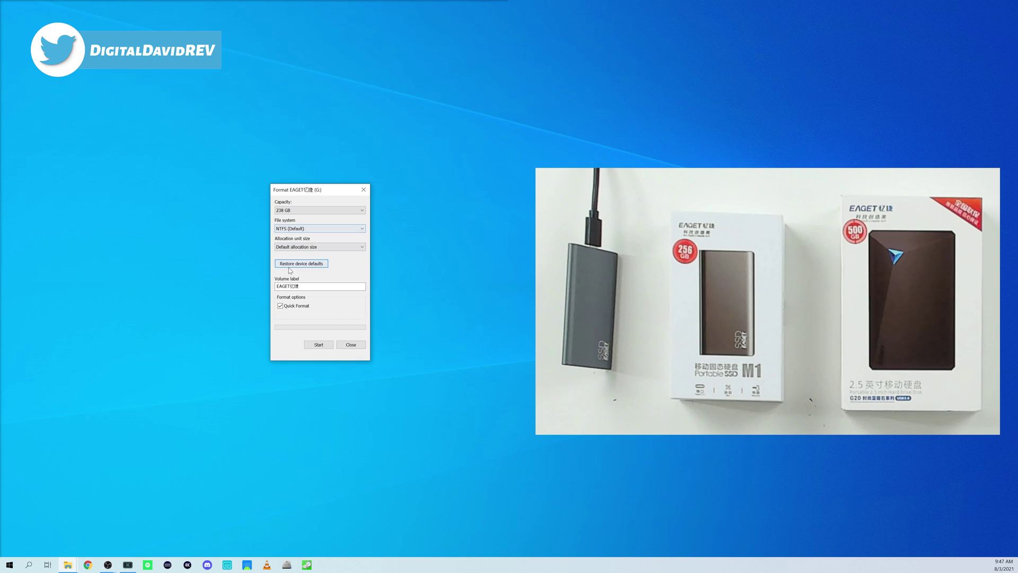
Run another NTFS quick format with default allocation size, confirming the warning and completion message
{"action": "left_click", "coordinate": [318, 345]}
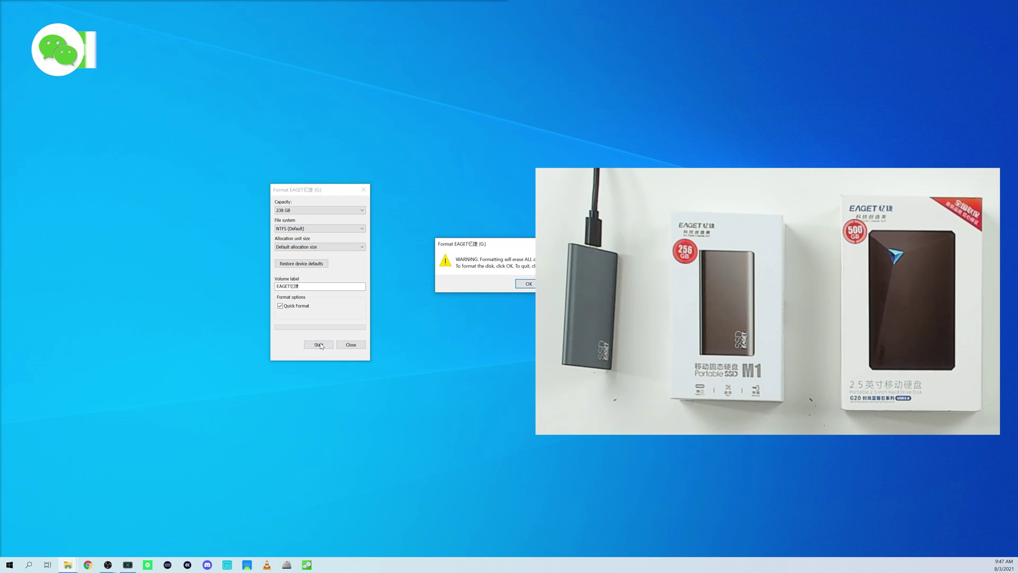
{"action": "left_click", "coordinate": [528, 285]}
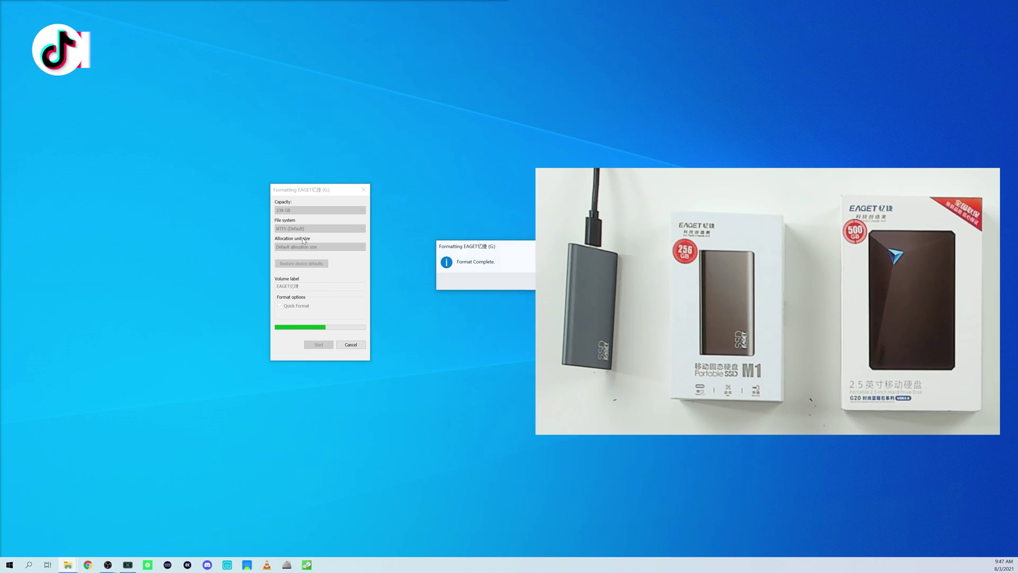
{"action": "key", "text": "Return"}
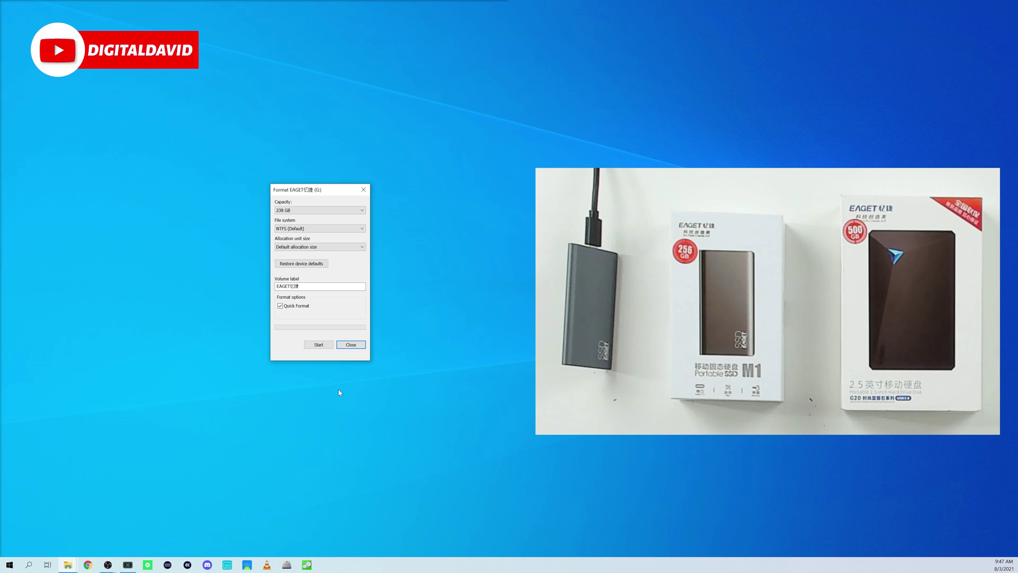
Close the Format dialog and open Disk Management via Control Panel's System and Security
{"action": "left_click", "coordinate": [351, 344]}
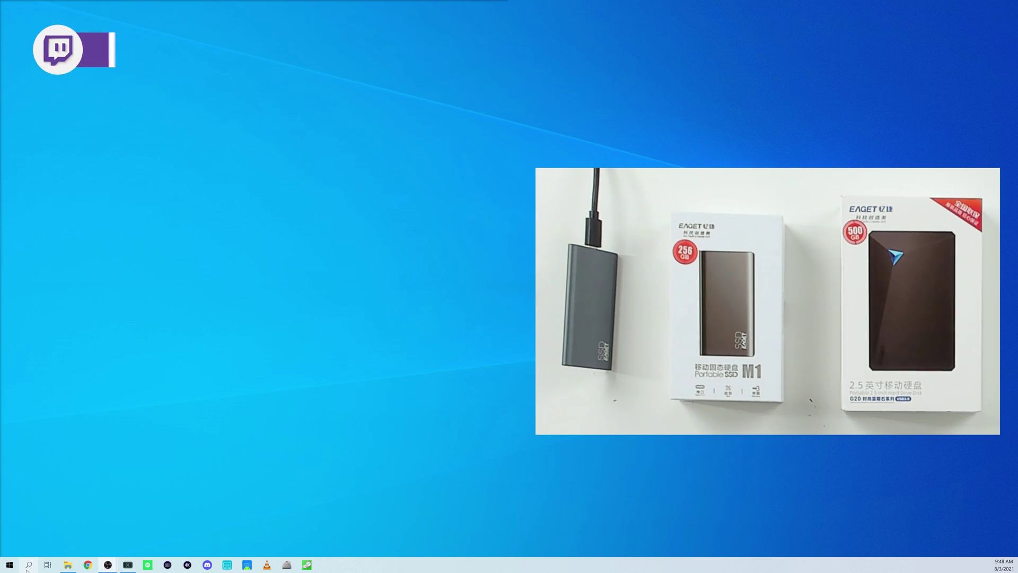
{"action": "left_click", "coordinate": [26, 570]}
{"action": "type", "text": "control"}
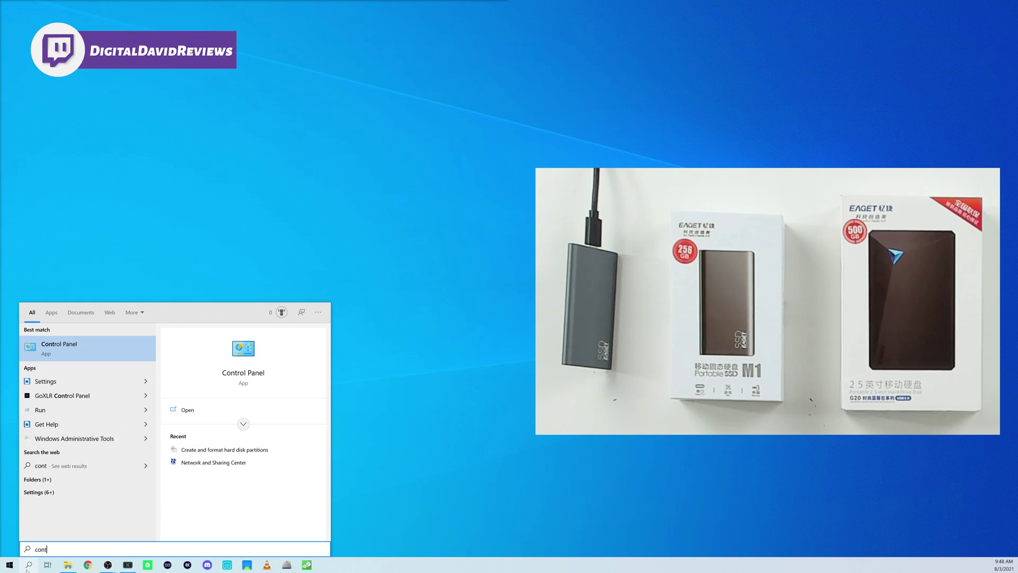
{"action": "left_click", "coordinate": [114, 340]}
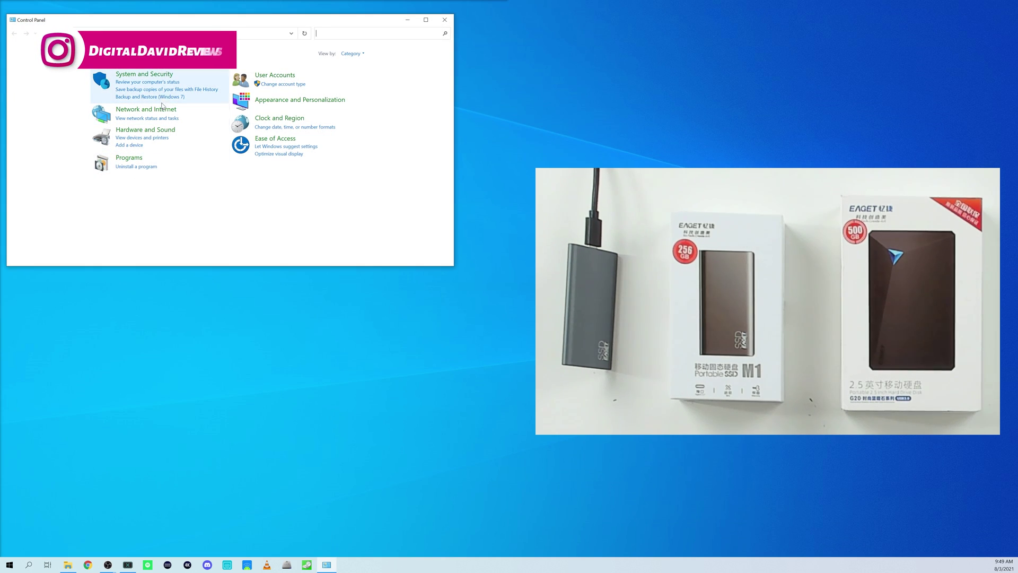
{"action": "left_click", "coordinate": [151, 77]}
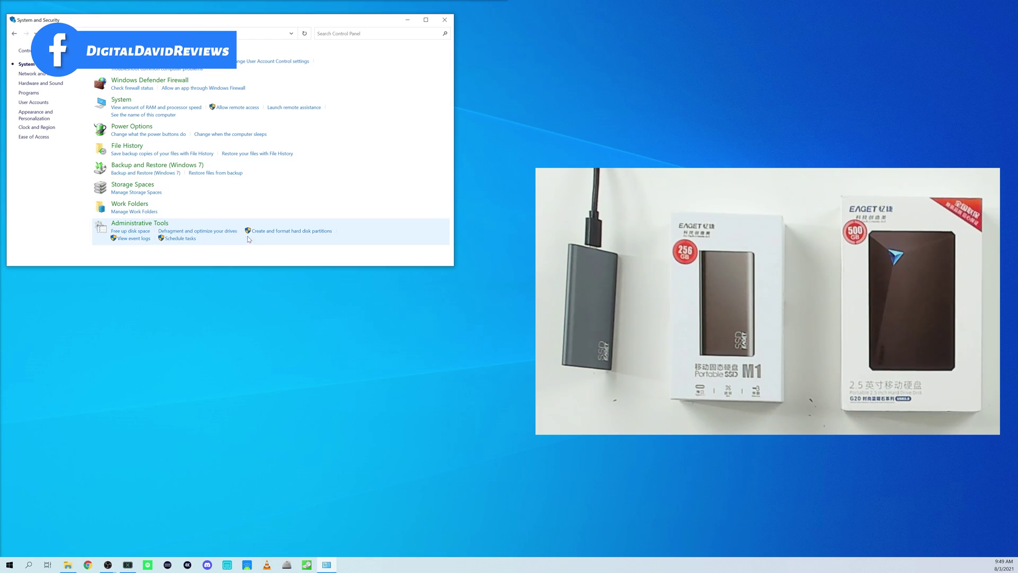
{"action": "left_click", "coordinate": [287, 231]}
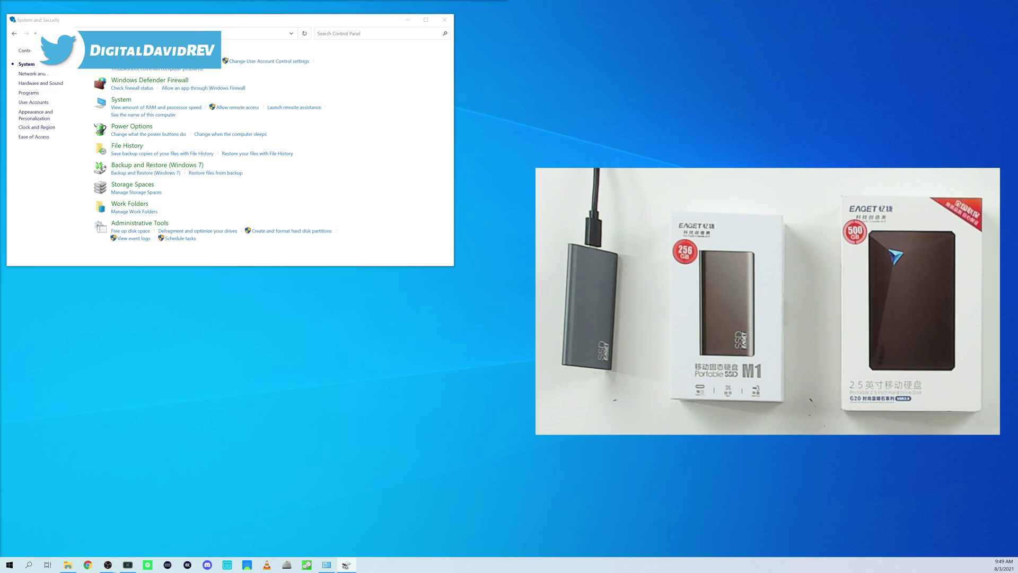
{"action": "left_click_drag", "start_coordinate": [204, 148], "coordinate": [319, 92]}
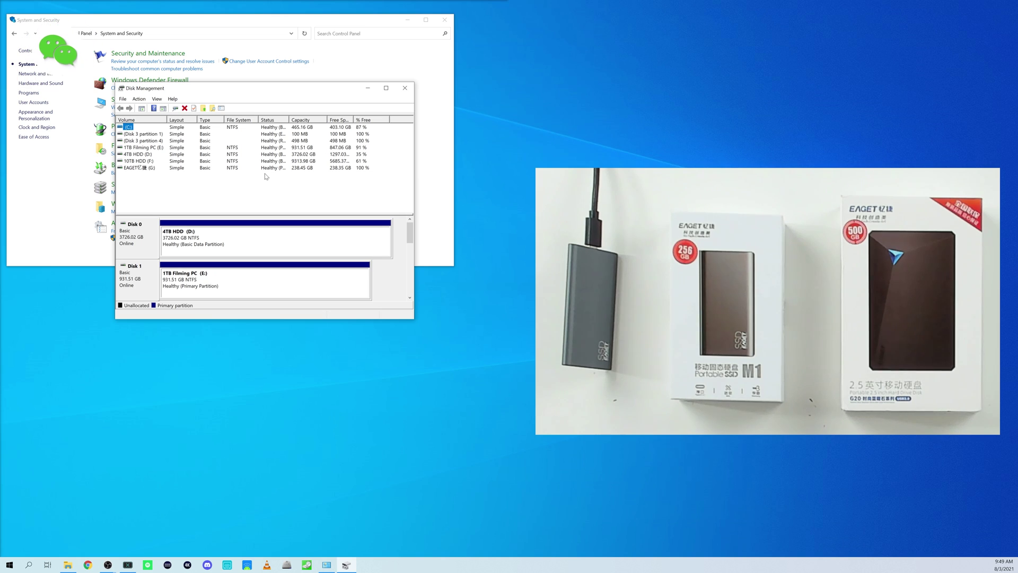
Select the EAGET (G:) volume and open the context menu for its Disk 5 partition
{"action": "left_click", "coordinate": [138, 167]}
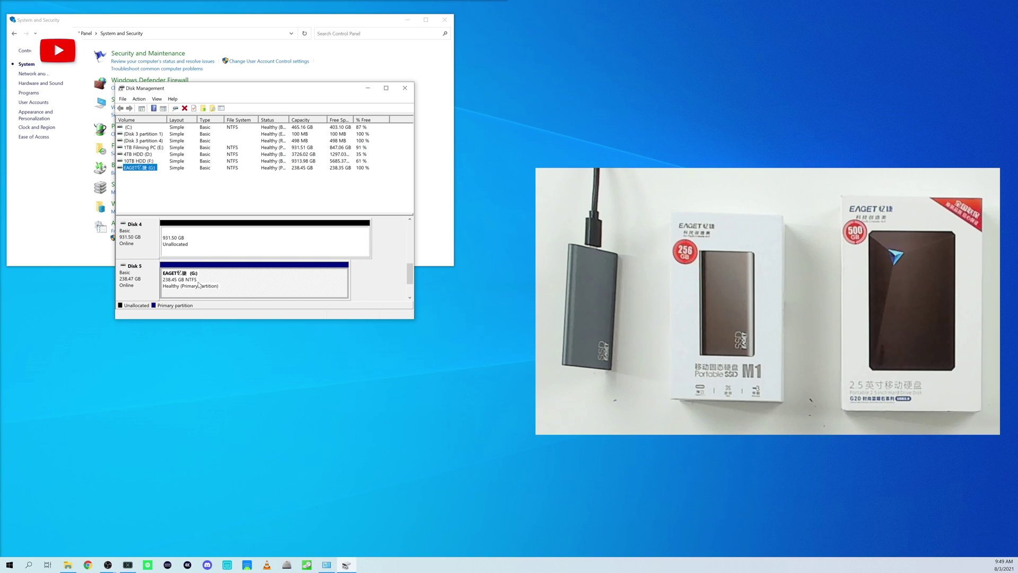
{"action": "right_click", "coordinate": [228, 283]}
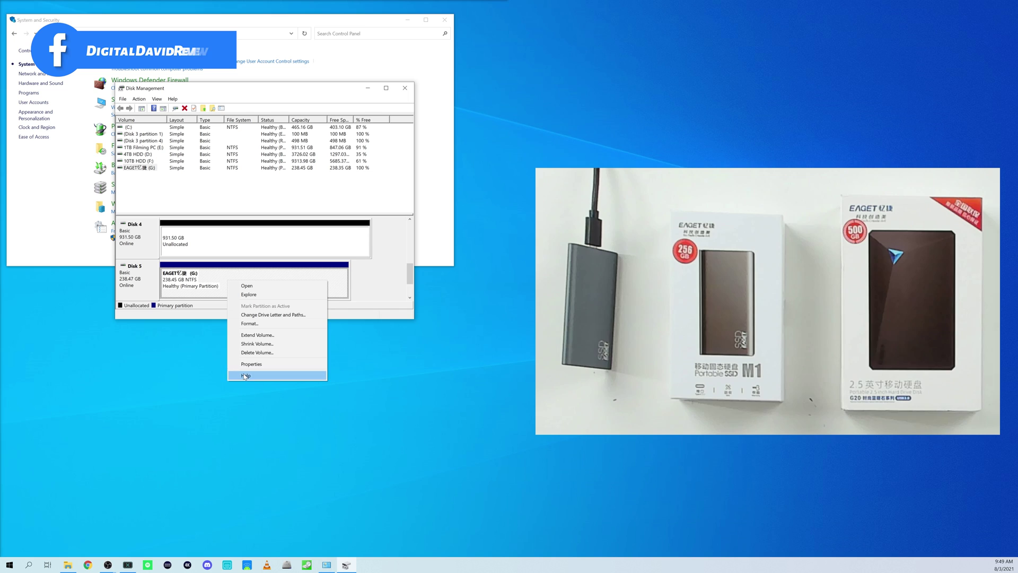
Format volume G: as exFAT with Default allocation unit size and confirm the erase warning
{"action": "left_click", "coordinate": [249, 323]}
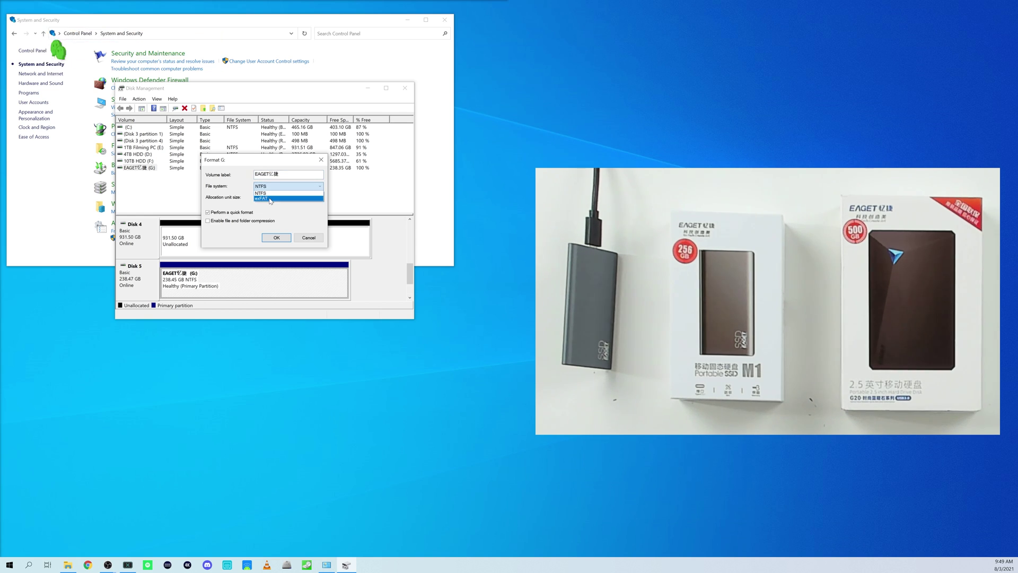
{"action": "left_click", "coordinate": [271, 200]}
{"action": "left_click", "coordinate": [270, 200]}
{"action": "left_click", "coordinate": [271, 200]}
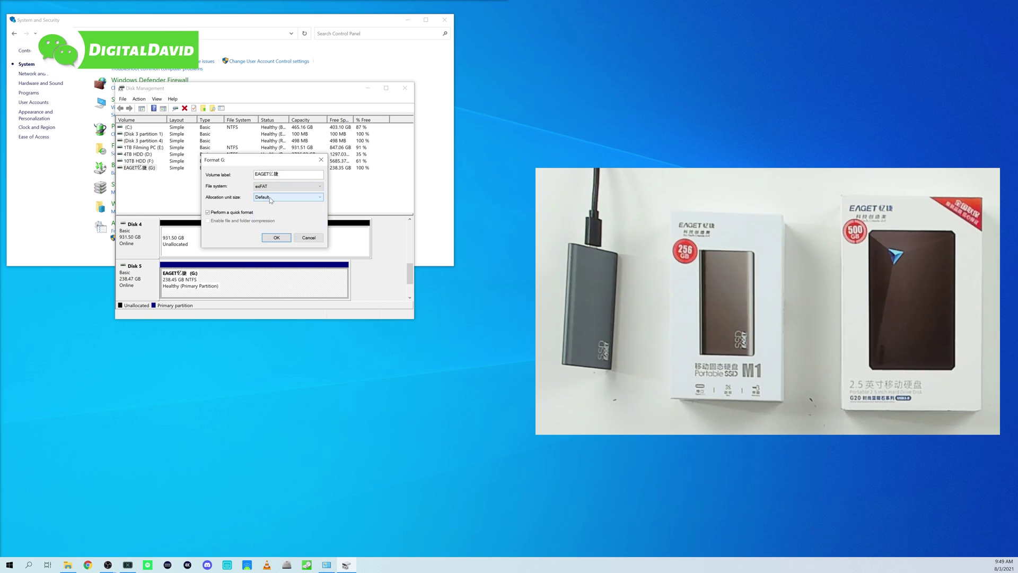
{"action": "left_click", "coordinate": [276, 238]}
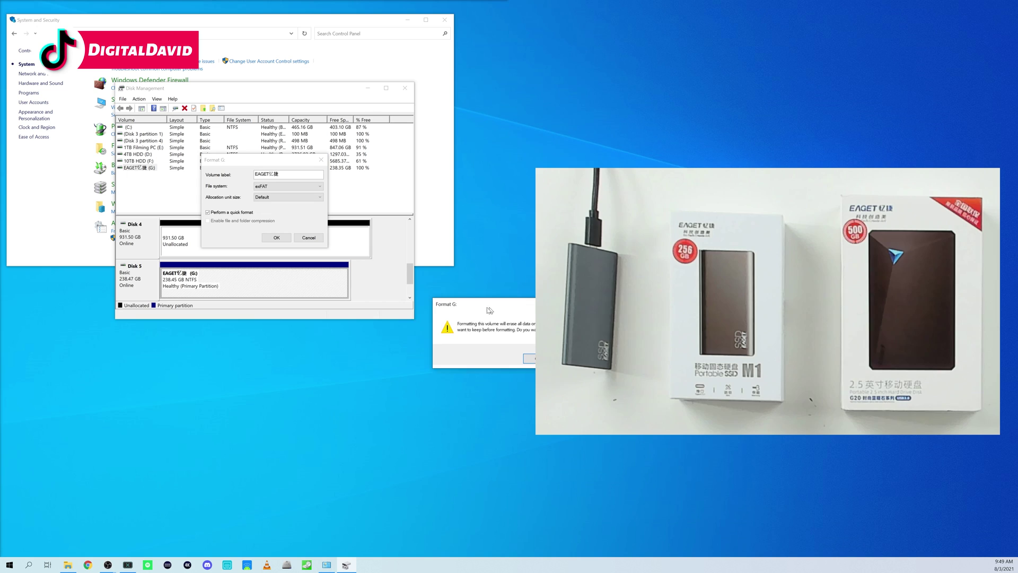
{"action": "mouse_move", "coordinate": [489, 310]}
{"action": "left_mouse_down"}
{"action": "mouse_move", "coordinate": [300, 267]}
{"action": "mouse_move", "coordinate": [235, 281]}
{"action": "left_mouse_up"}
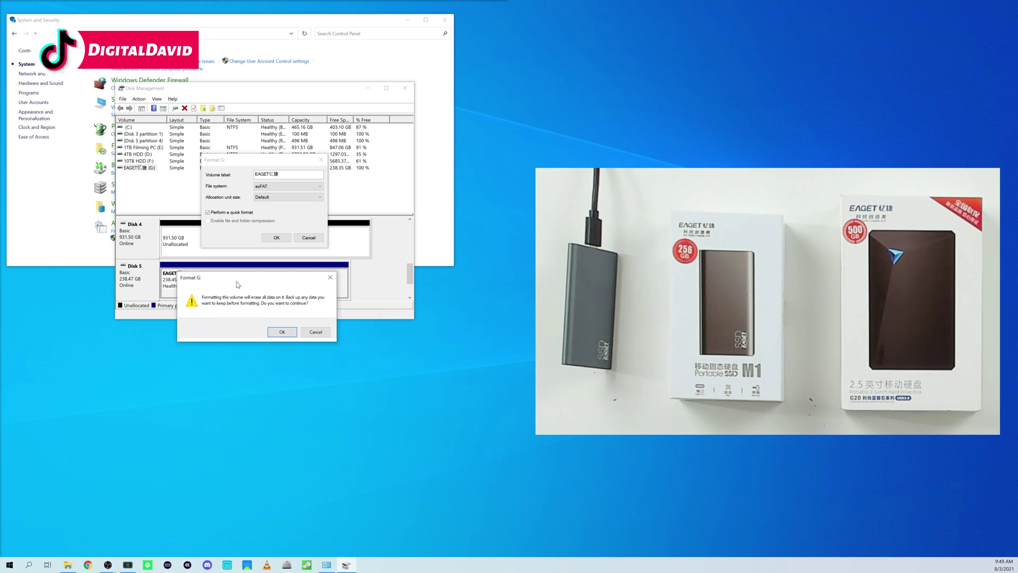
{"action": "left_click", "coordinate": [293, 331]}
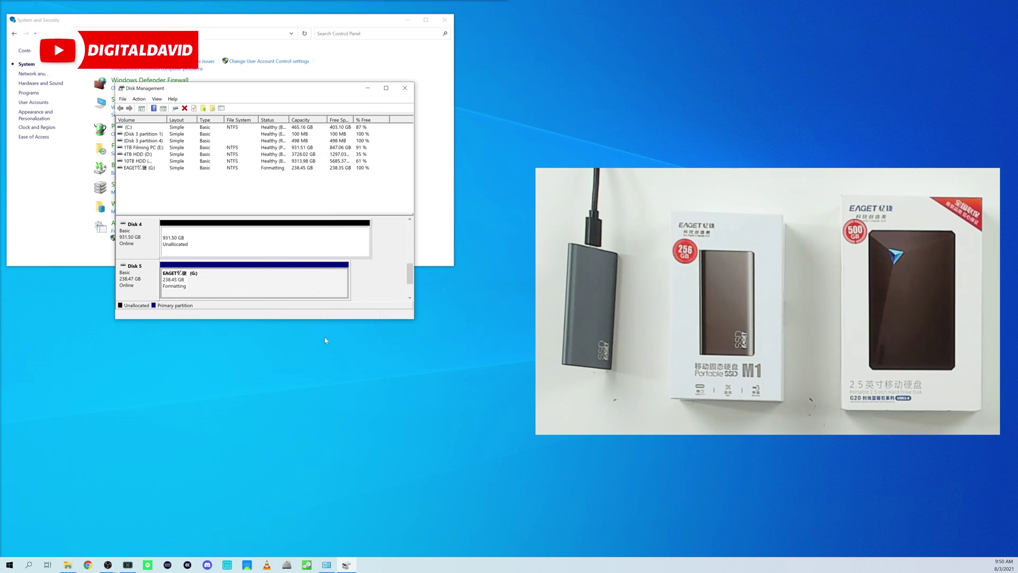